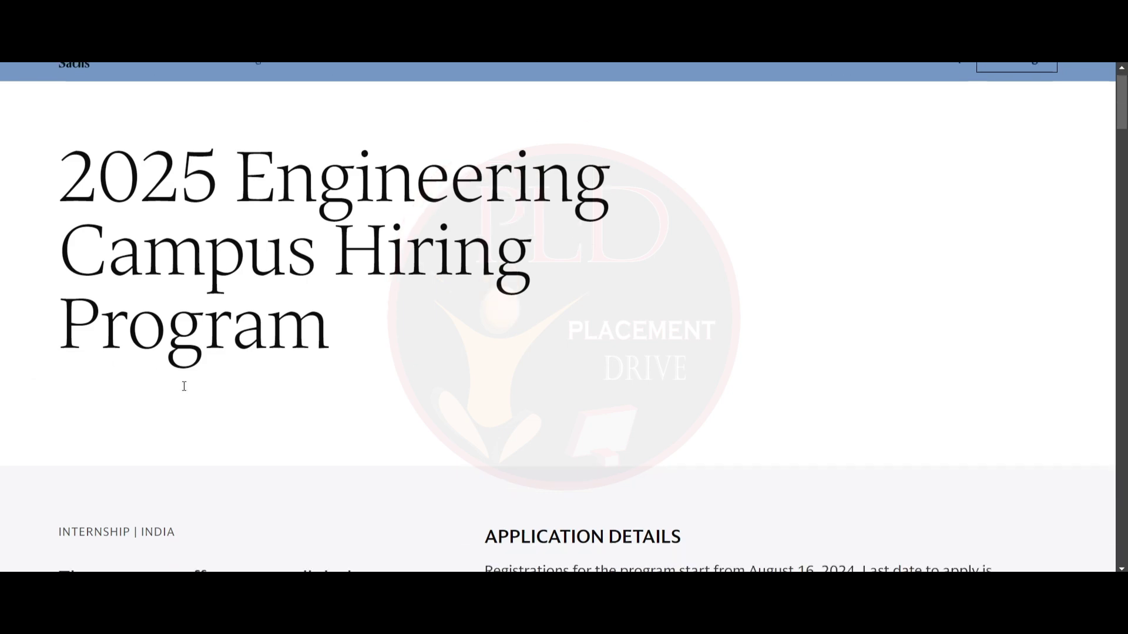
scroll(181, 388, "down", 6)
scroll(182, 388, "up", 2)
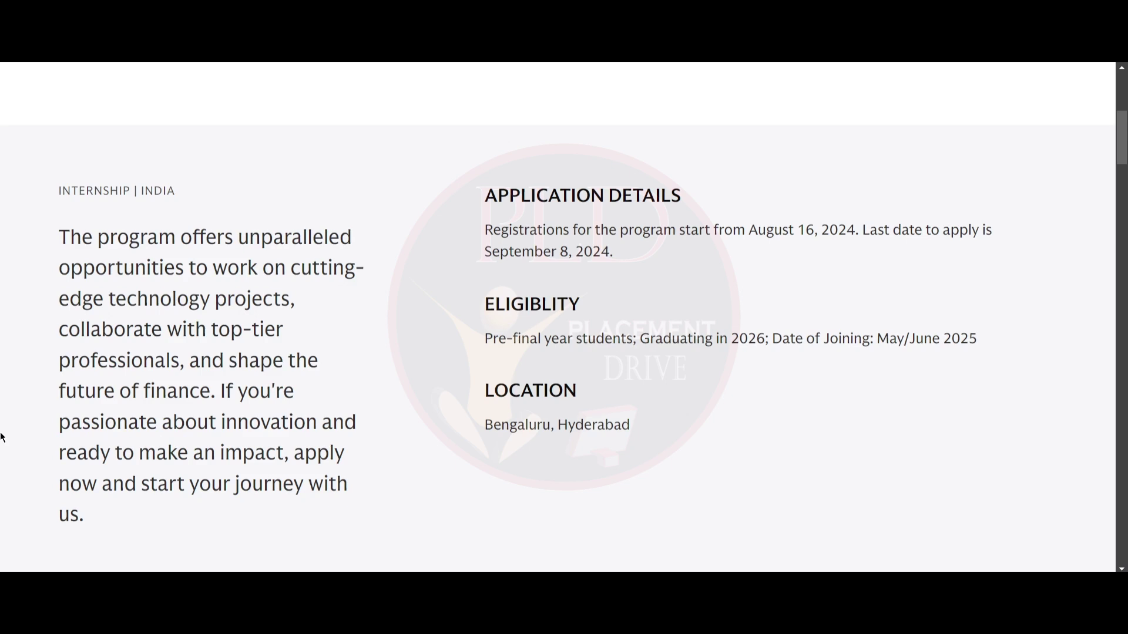
scroll(2, 436, "down", 5)
scroll(2, 436, "down", 5)
scroll(3, 437, "down", 3)
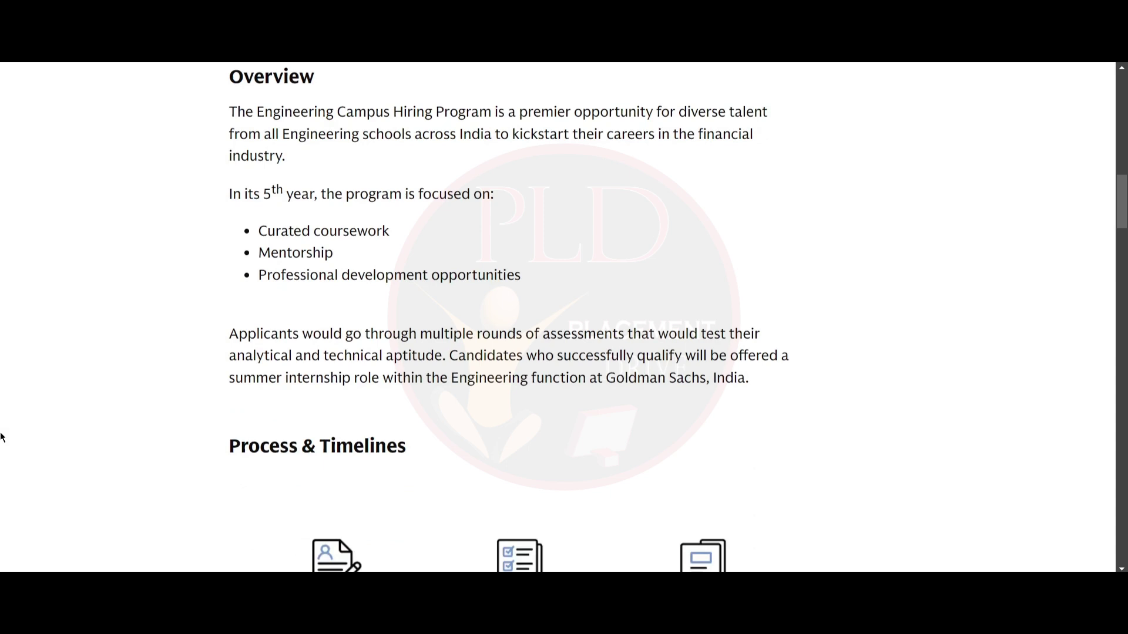
scroll(2, 436, "down", 5)
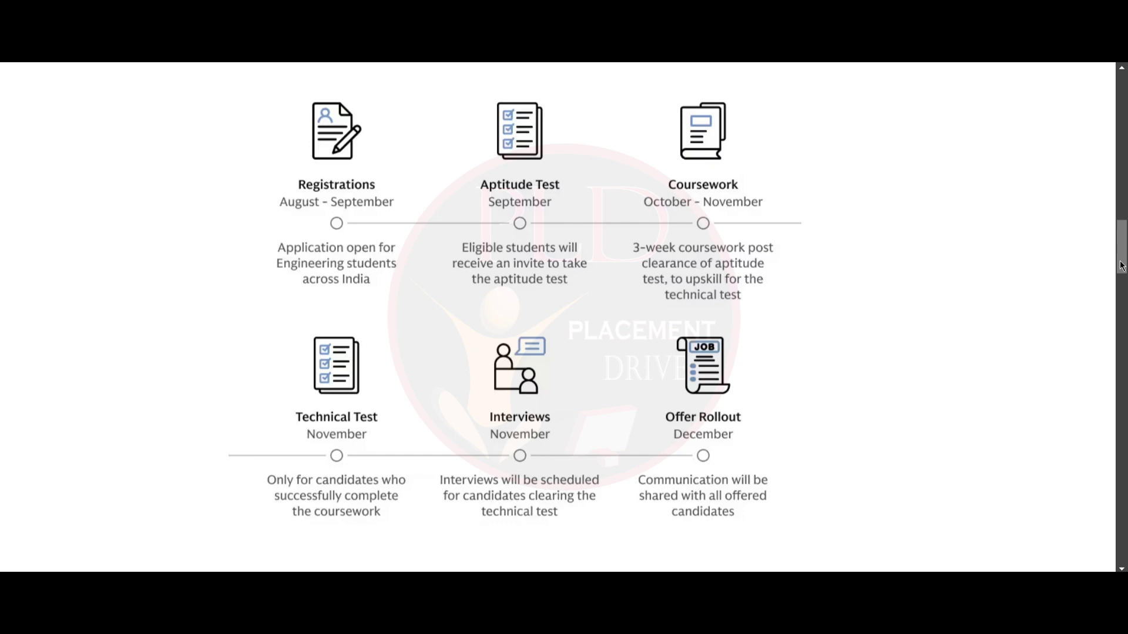
scroll(938, 270, "down", 5)
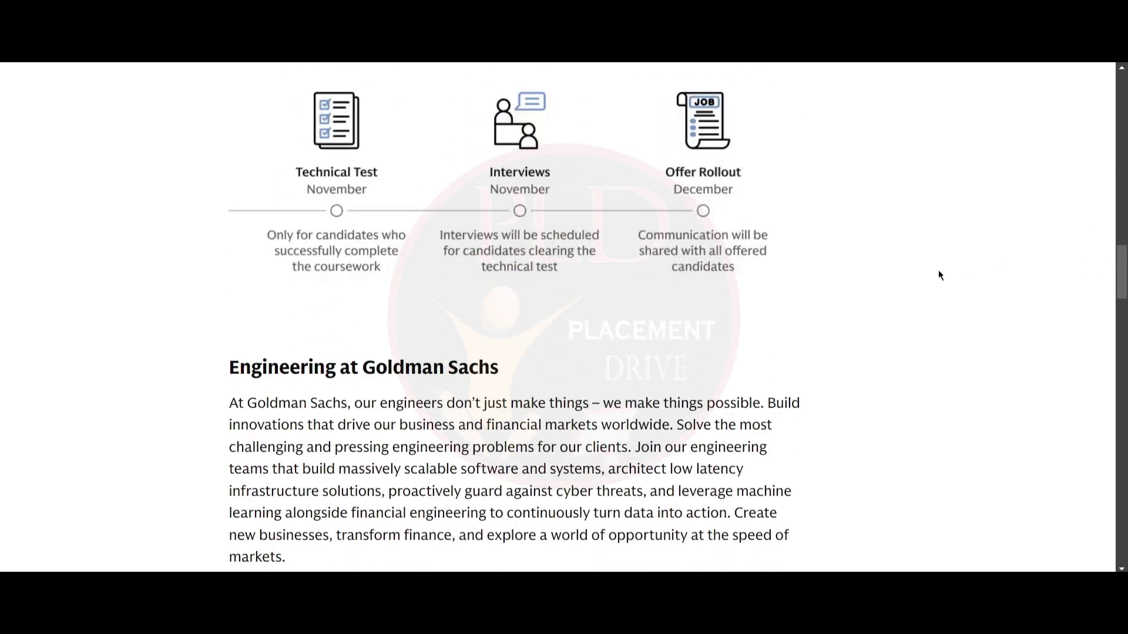
scroll(938, 270, "down", 5)
scroll(881, 343, "down", 5)
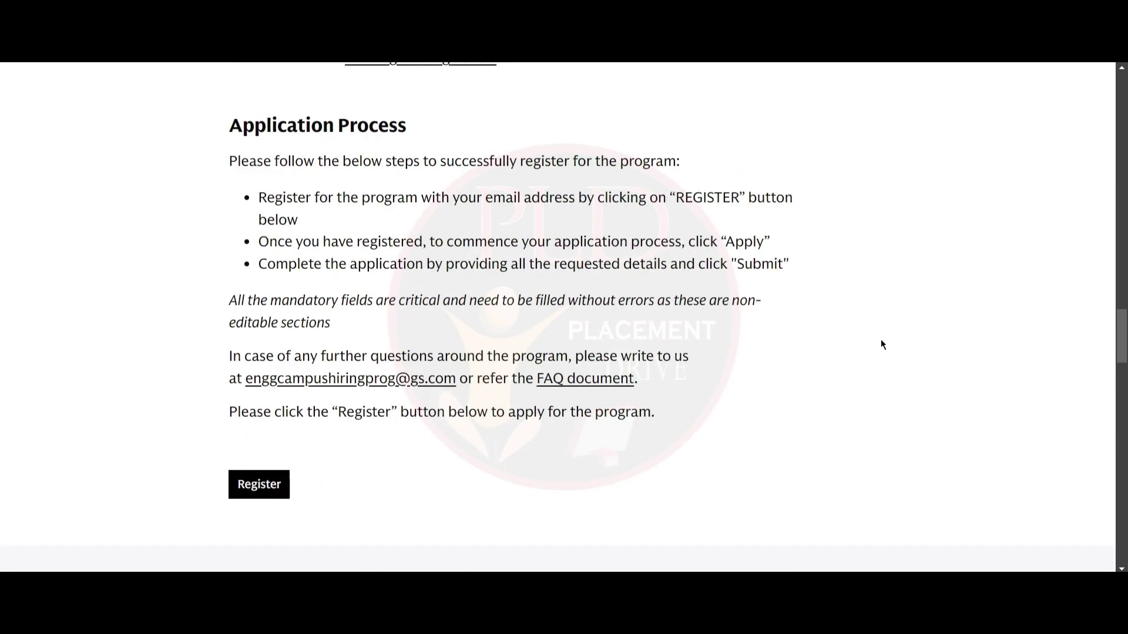